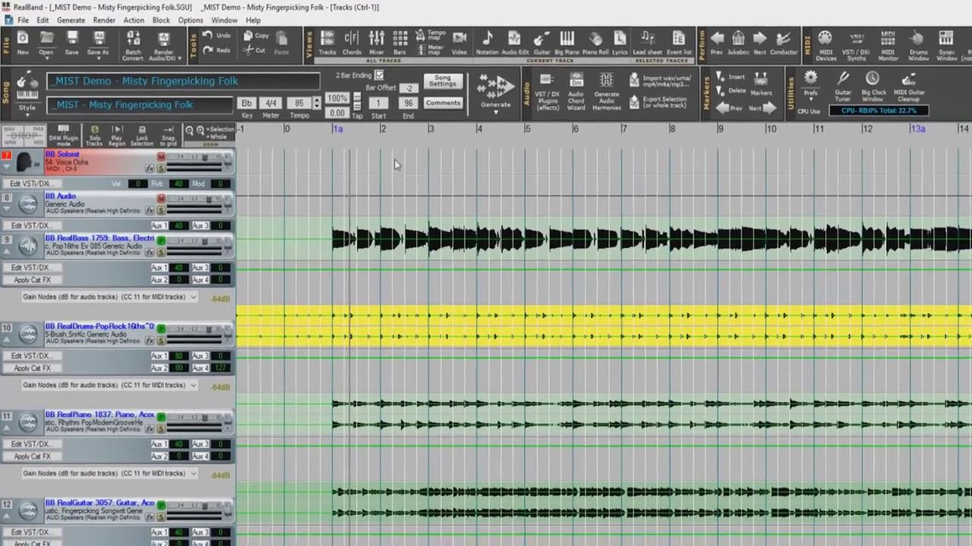
# - Set Soloist track 7 up as Campfire Swing Guitar with patch 6: Chorused Piano
pyautogui.rightClick(431, 179)
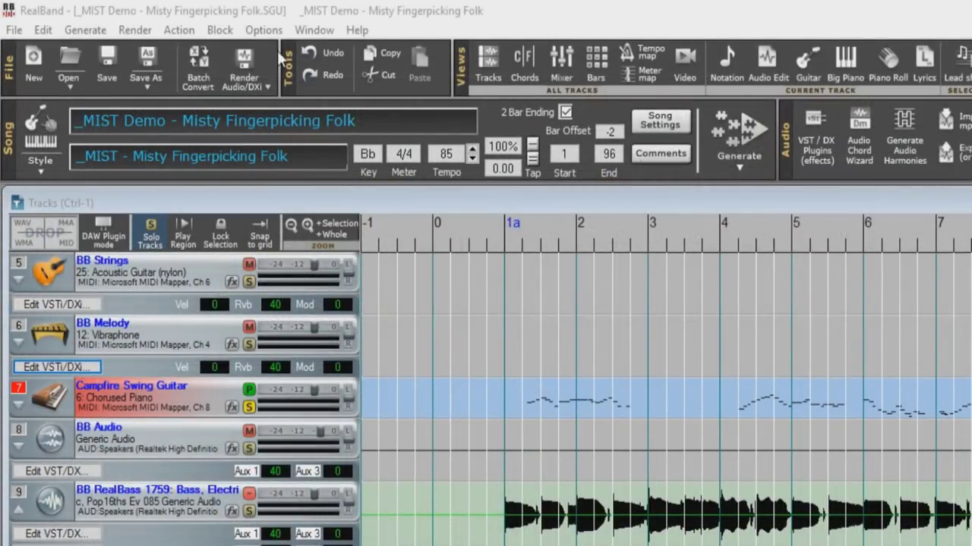
# - Choose 1 - Classic under Options > Icon Set
pyautogui.click(271, 32)
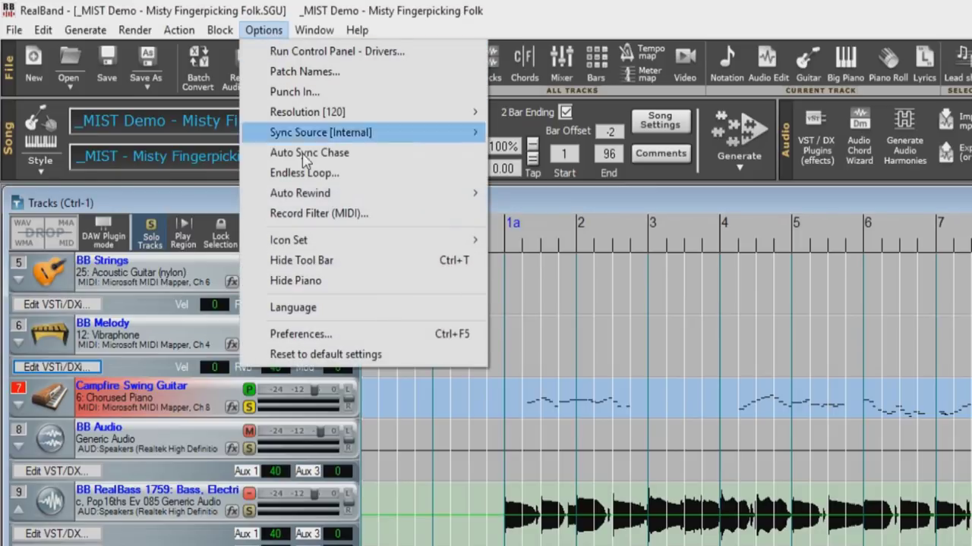
pyautogui.moveTo(299, 243)
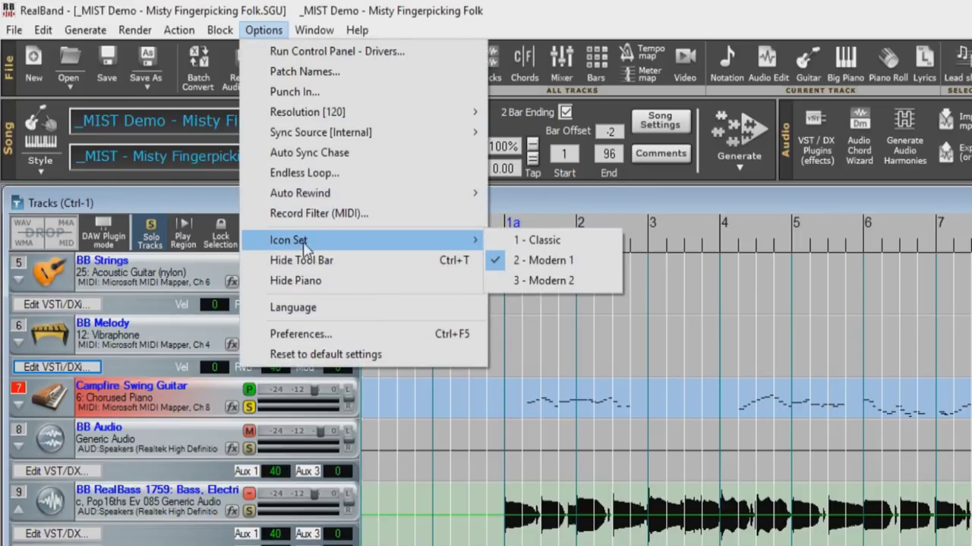
pyautogui.click(554, 241)
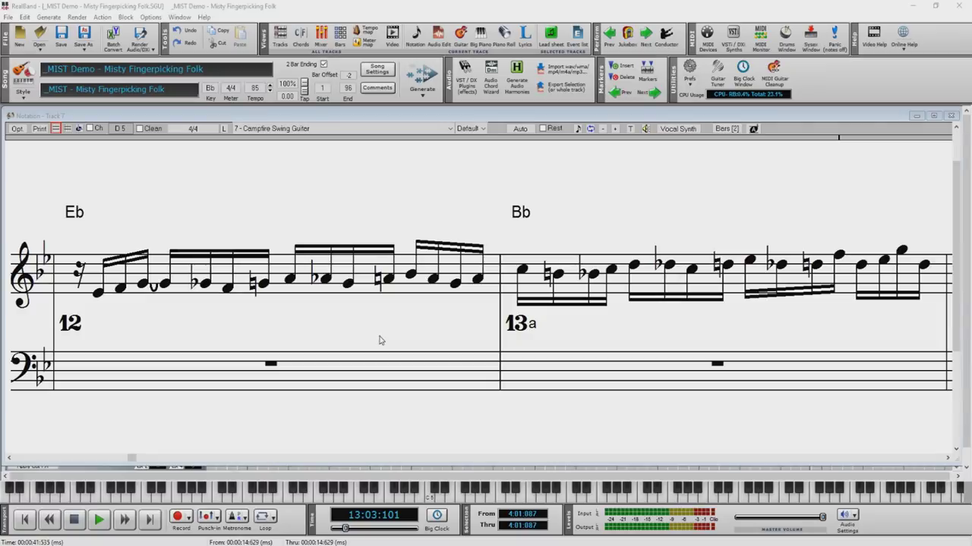
# - Move the current time to bar 12 and bring up the staff's notation context menu
pyautogui.click(351, 286)
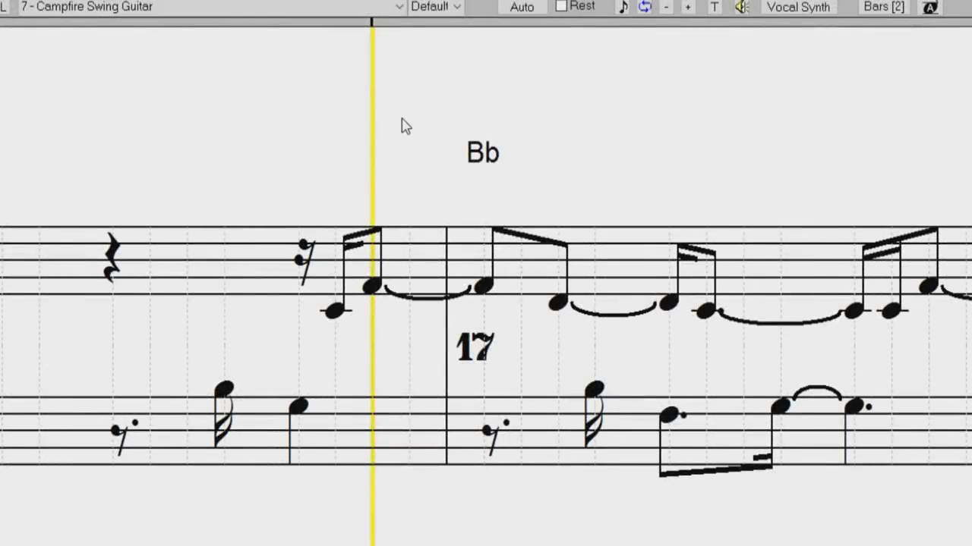
pyautogui.rightClick(404, 126)
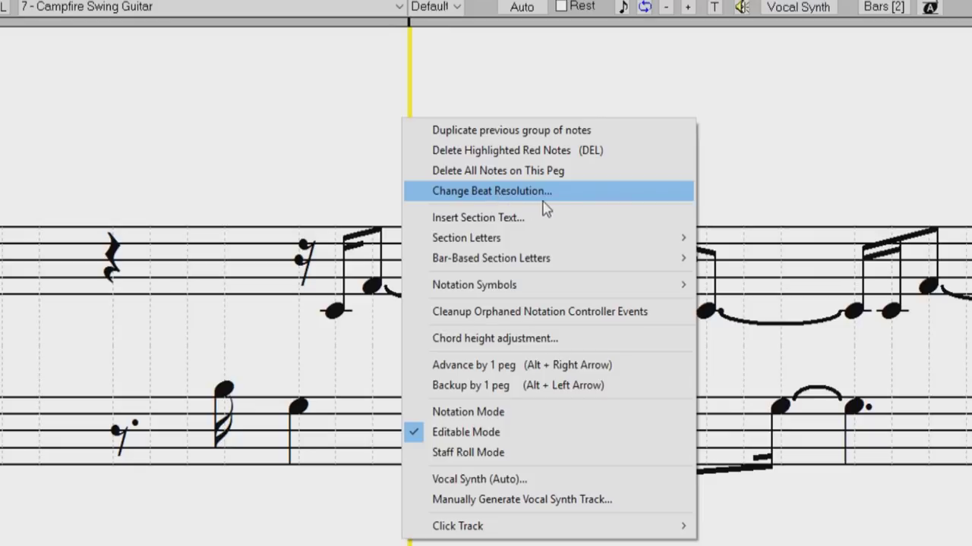
# - Set the notation beat resolution to 4 for treble and bass clefs
pyautogui.click(468, 191)
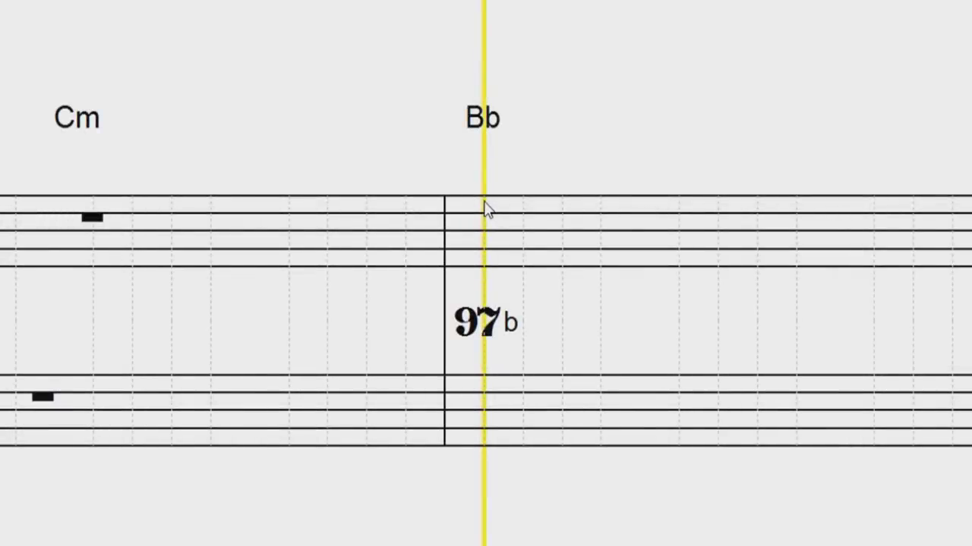
# - Enter a whole note on the top staff at the start of bar 97
pyautogui.click(485, 202)
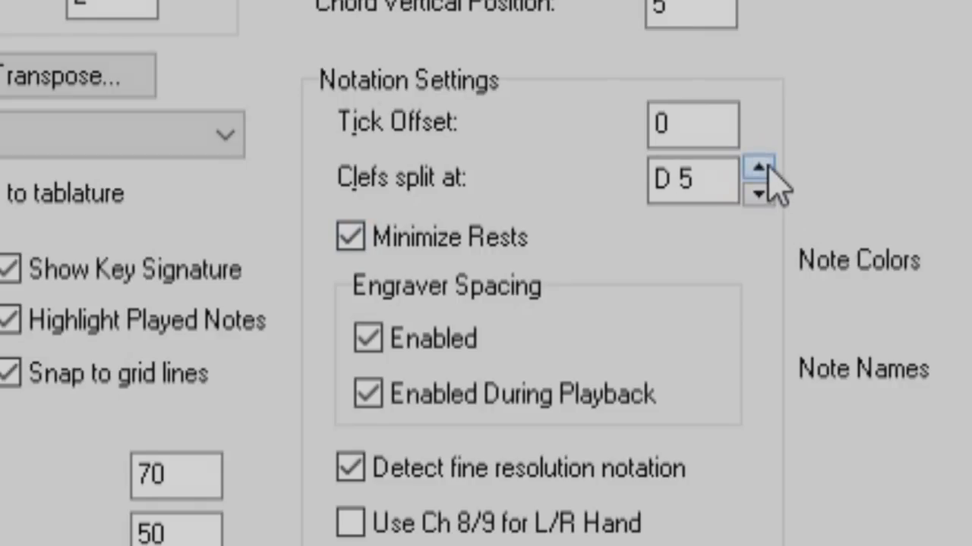
# - Raise the Clefs split at value toward Eb5 in Notation Window Options
pyautogui.click(762, 168)
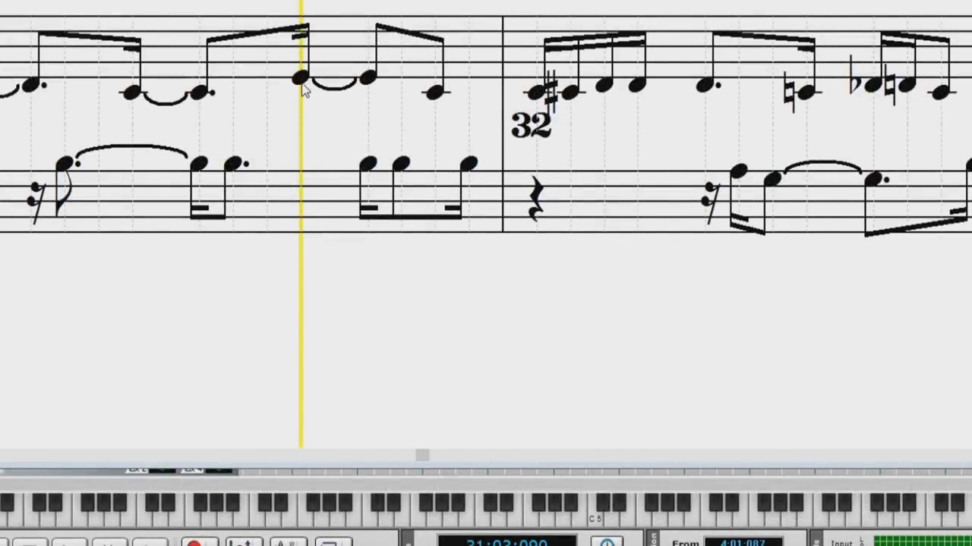
# - Show the ForcedAccidental choices (Auto, Natural, Flat, Sharp) for the note before bar 32
pyautogui.rightClick(302, 86)
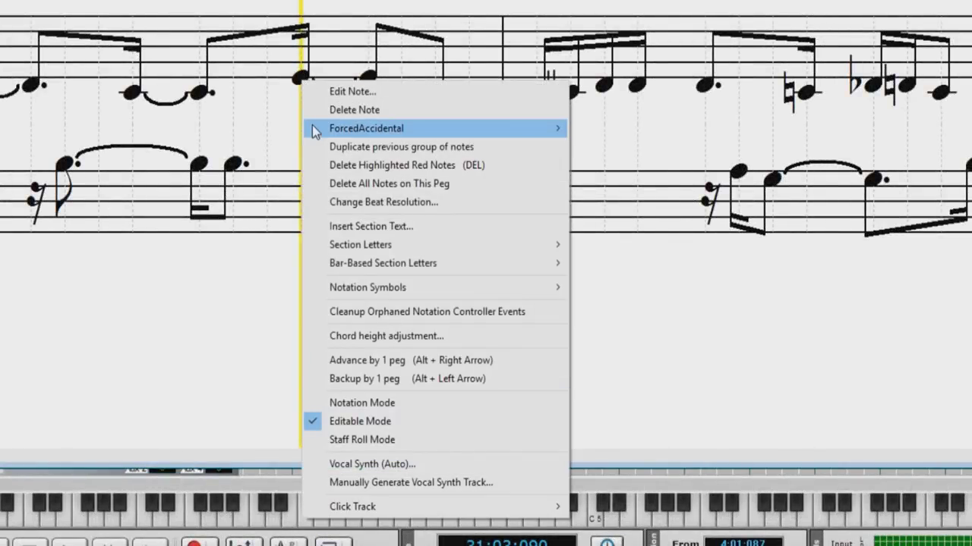
pyautogui.moveTo(323, 127)
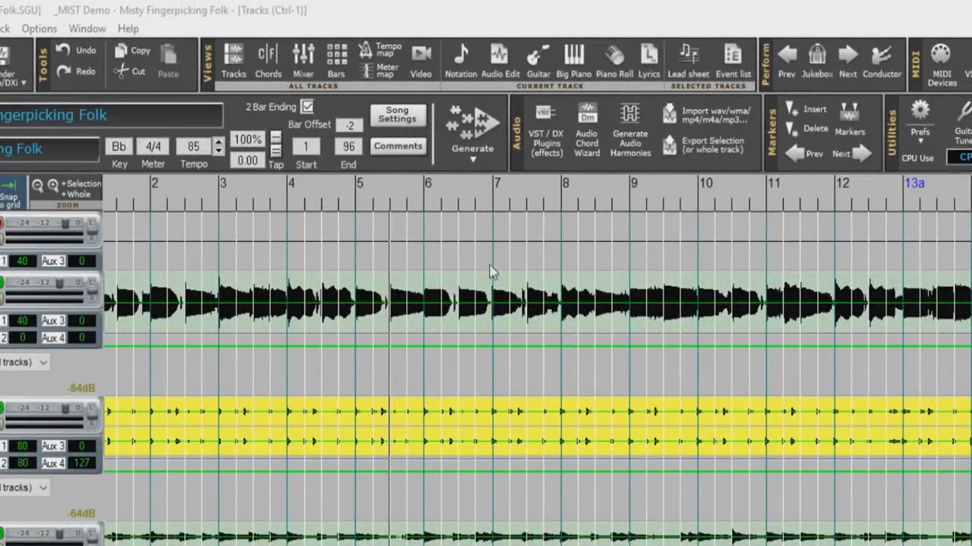
# - Show Eighth Triplets grid lines across the audio tracks
pyautogui.rightClick(381, 239)
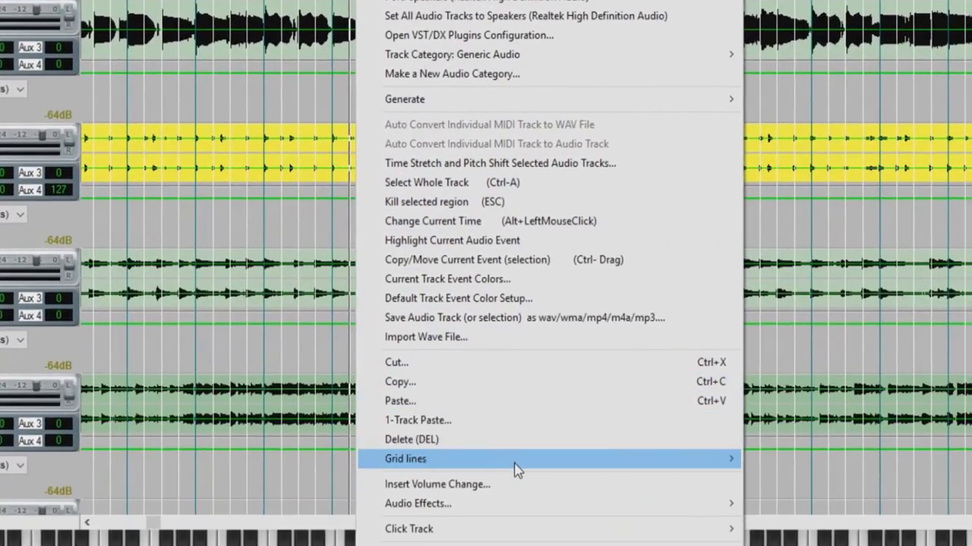
pyautogui.moveTo(518, 469)
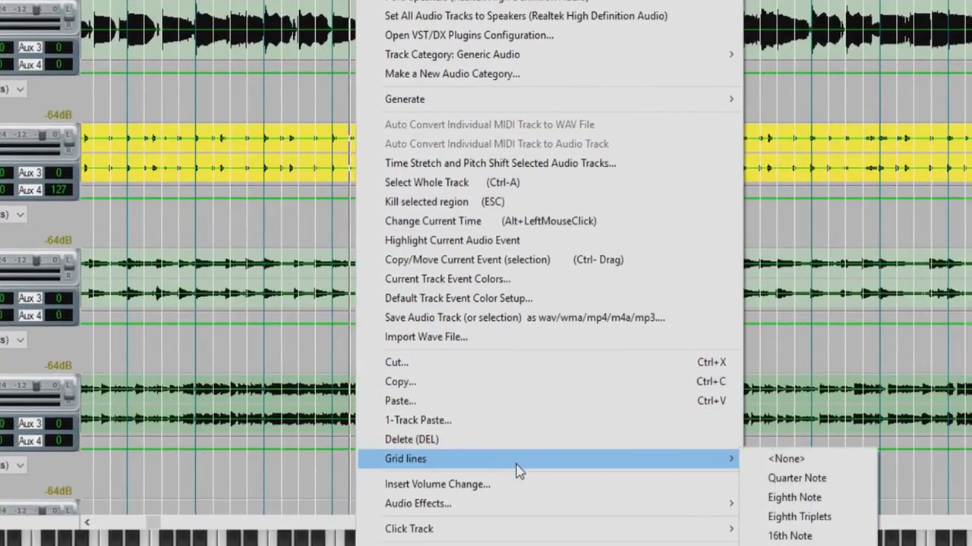
pyautogui.click(805, 517)
pyautogui.scroll(6, 541, 277)
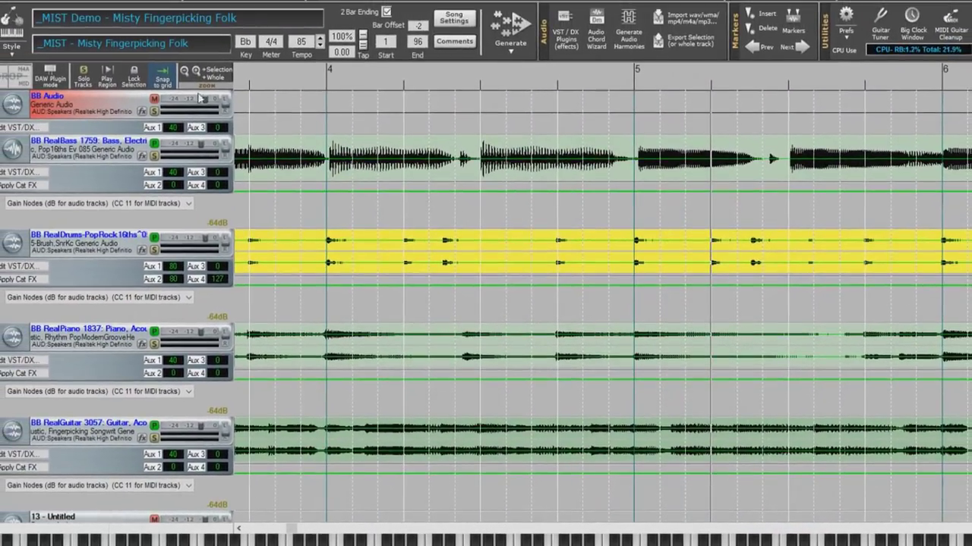
# - Enable Snap to grid and snap the current time within bar 4 on the RealBass track
pyautogui.click(170, 75)
pyautogui.click(429, 217)
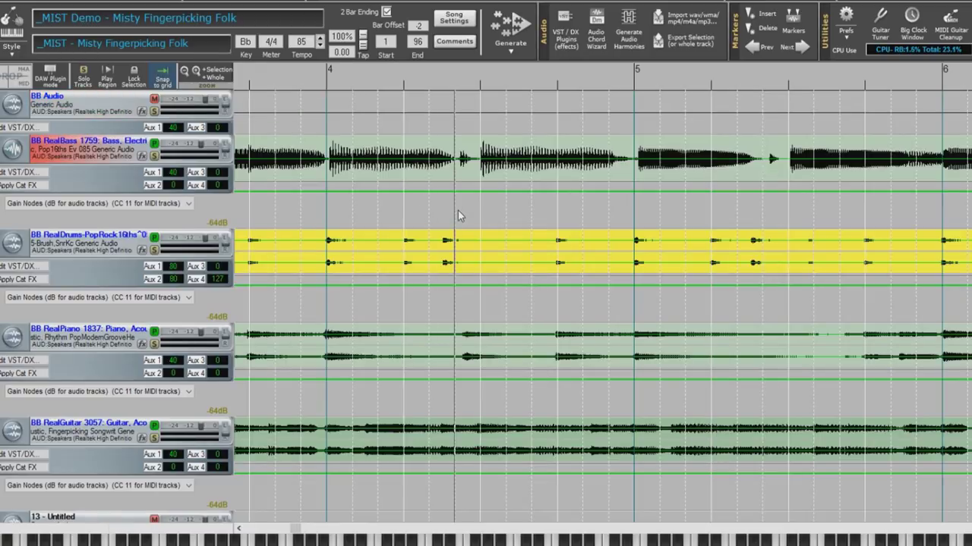
pyautogui.click(533, 215)
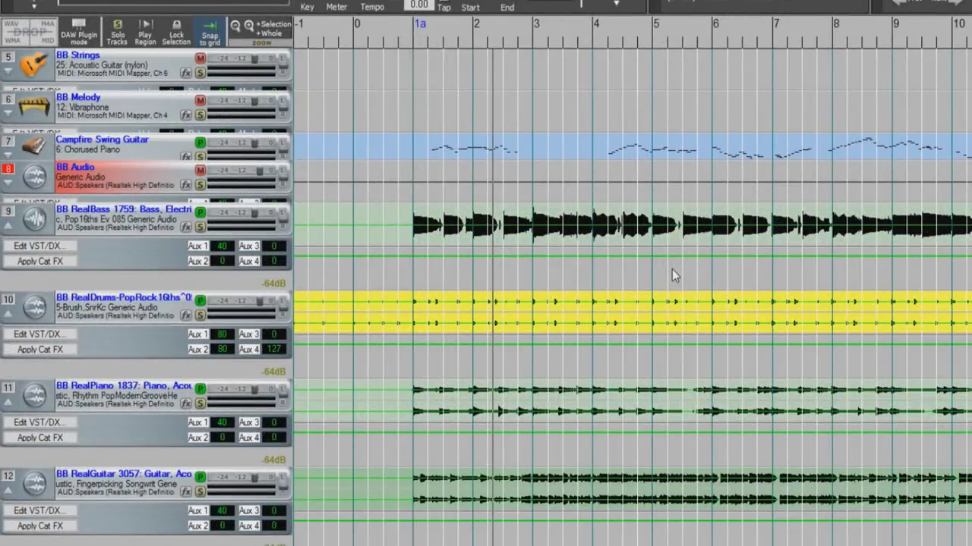
# - Zoom track height in once, then out three times so tracks 7–17 fit
pyautogui.scroll(3, 671, 275)
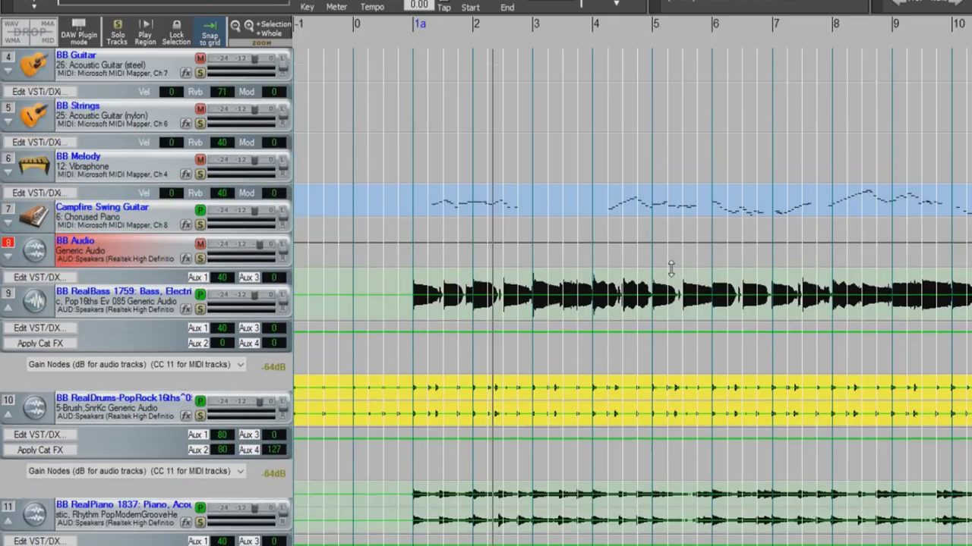
pyautogui.scroll(-5, 671, 272)
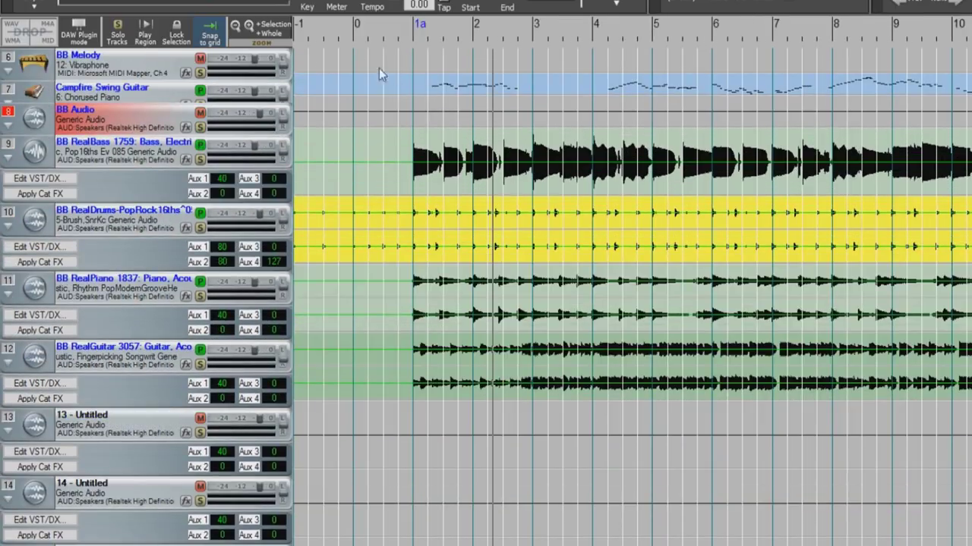
pyautogui.click(250, 26)
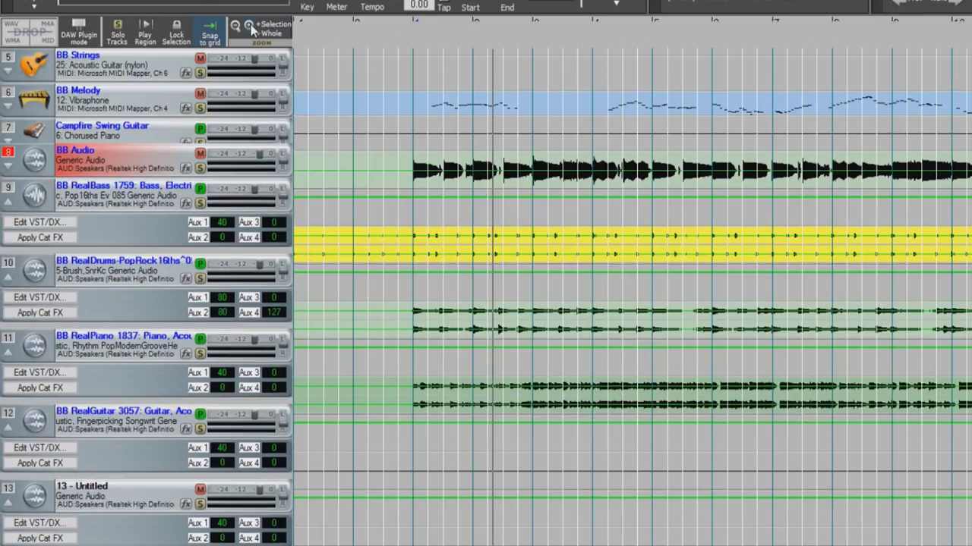
pyautogui.click(235, 27)
pyautogui.click(234, 27)
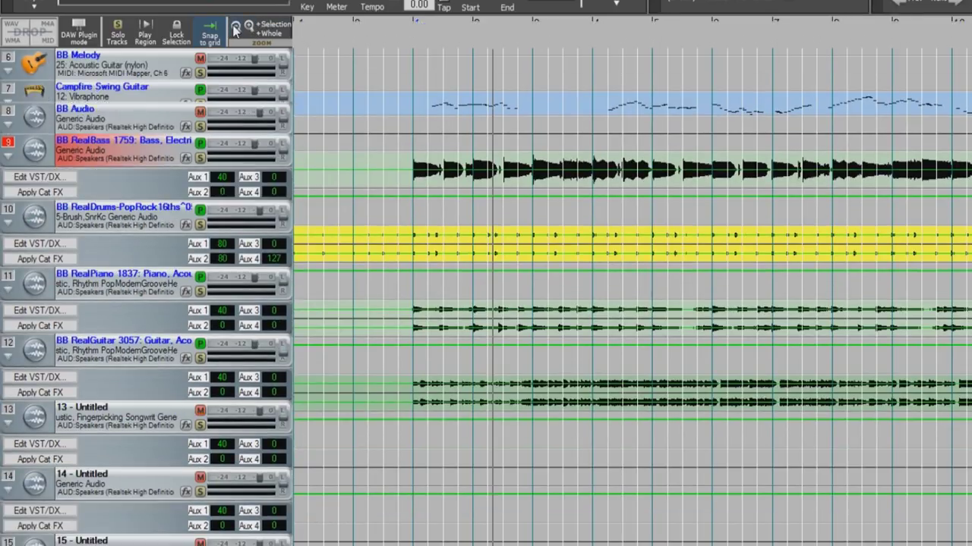
pyautogui.click(235, 27)
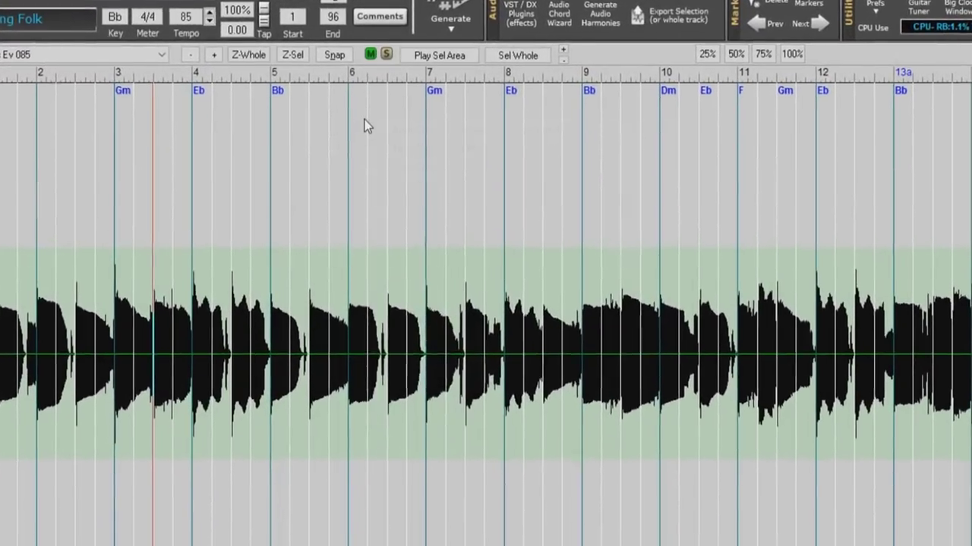
# - Apply 16th Note grid lines to the bass waveform in the Audio Edit window
pyautogui.rightClick(364, 125)
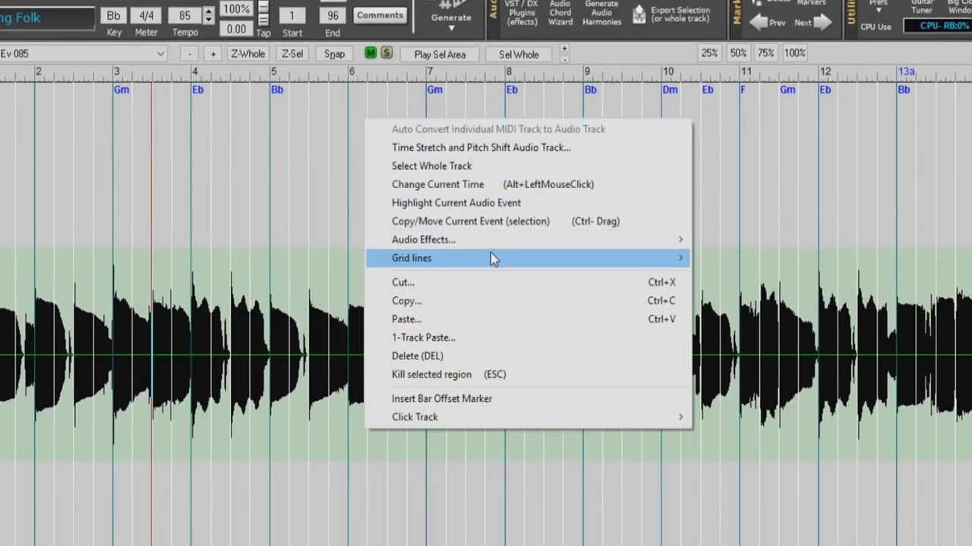
pyautogui.moveTo(494, 261)
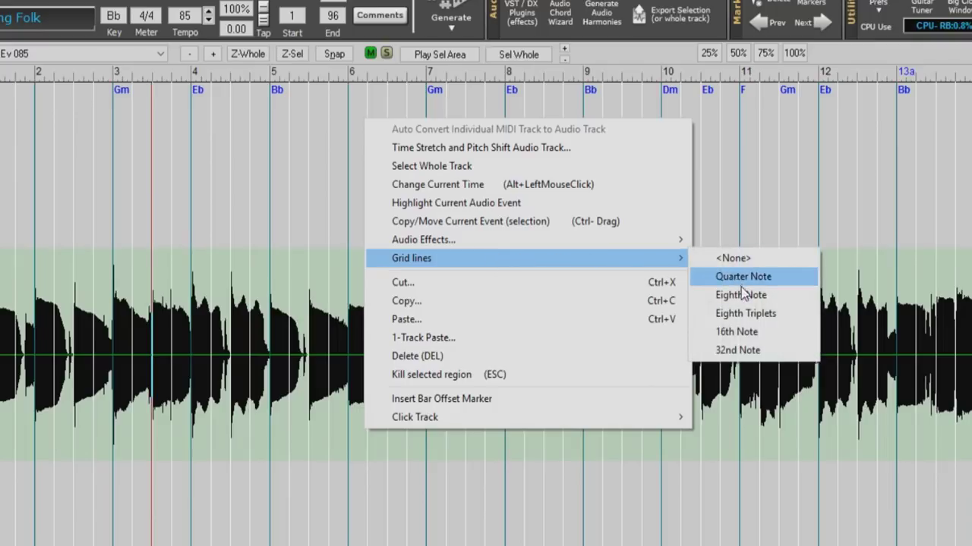
pyautogui.click(752, 331)
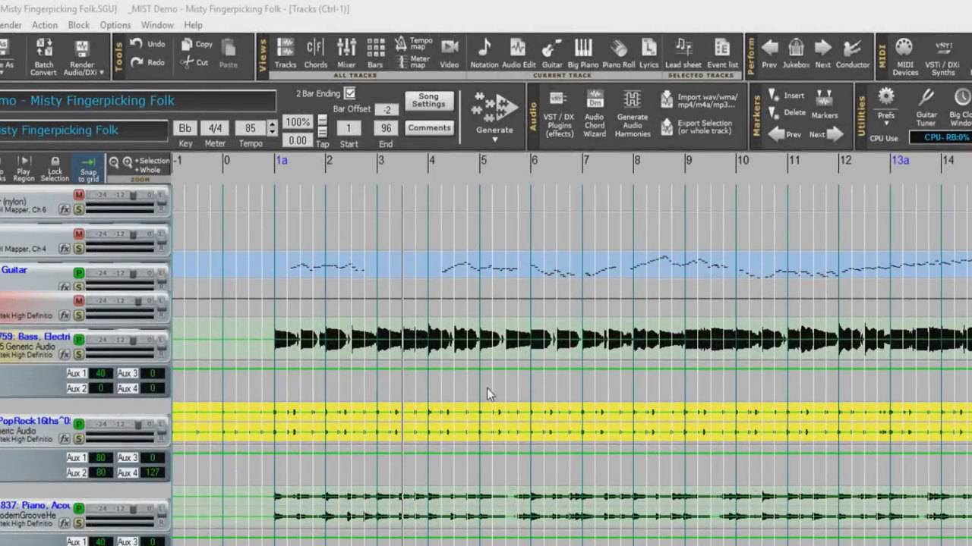
# - Choose Reset to default settings from Options and confirm the factory-settings reboot
pyautogui.click(115, 26)
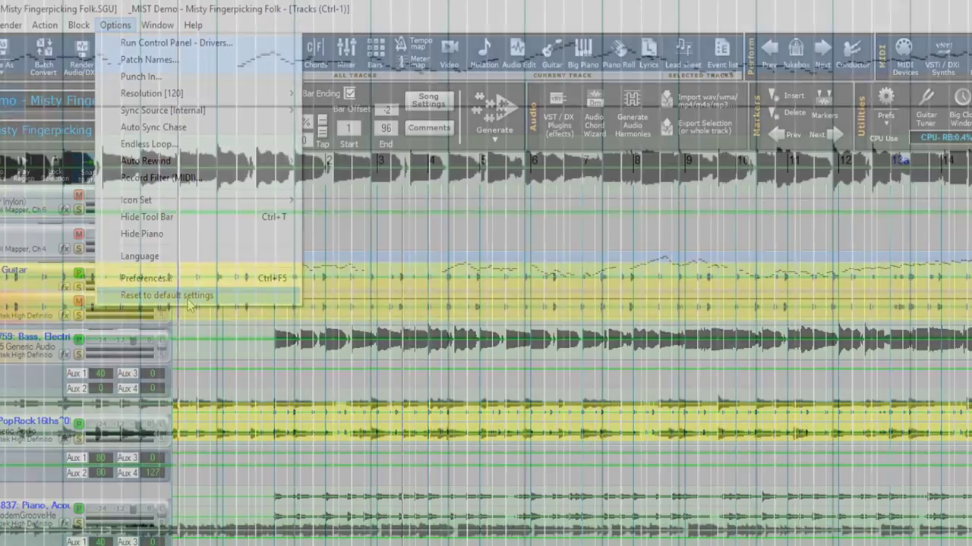
pyautogui.click(192, 296)
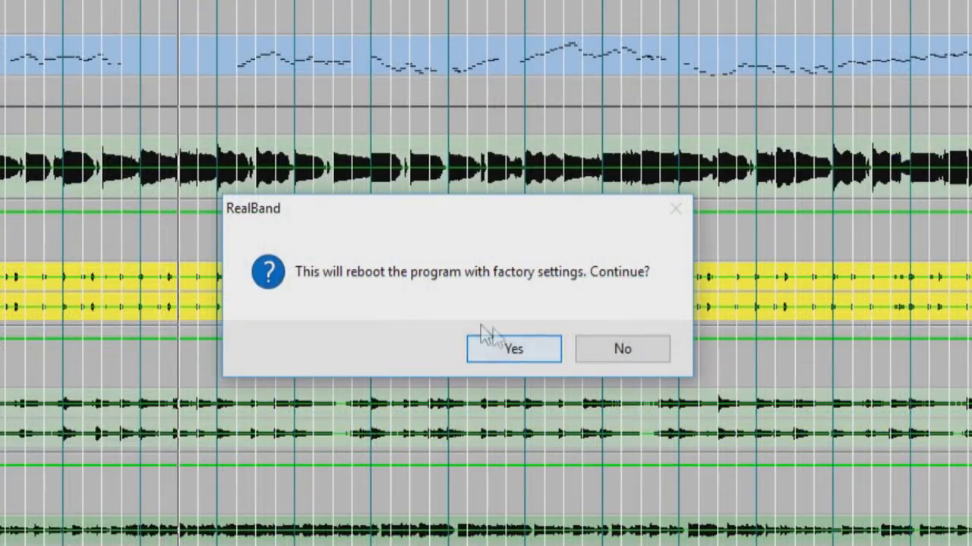
pyautogui.click(515, 353)
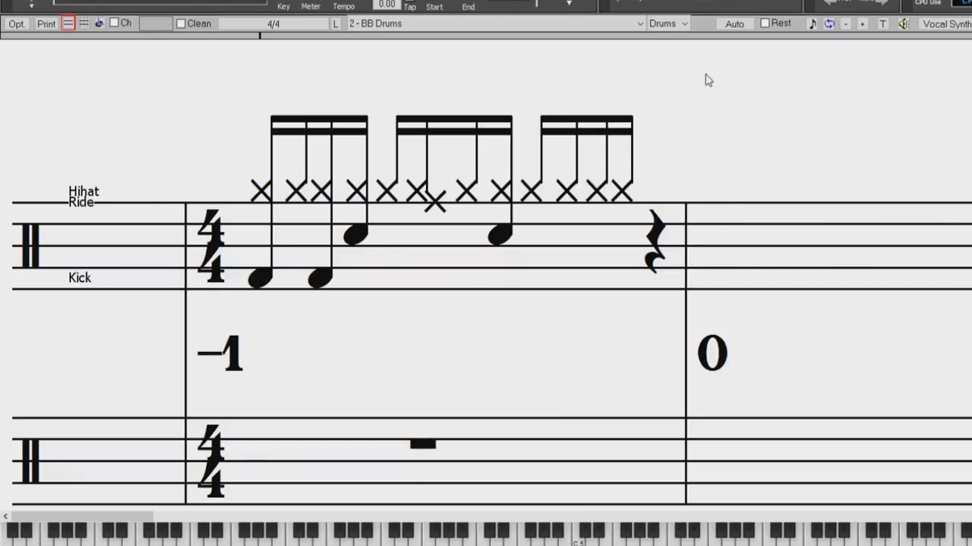
# - Keep the BB Drums notation staff type set to Drums
pyautogui.click(686, 26)
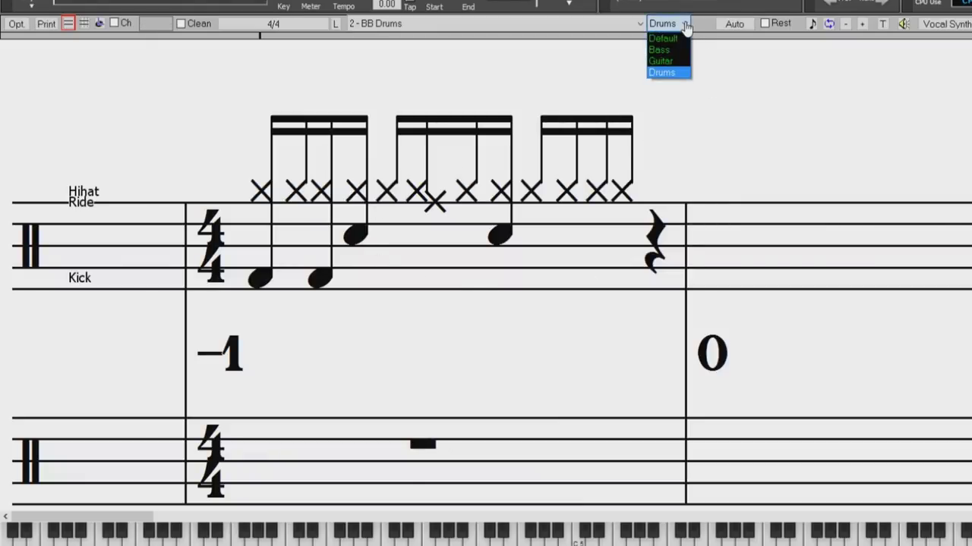
pyautogui.click(670, 73)
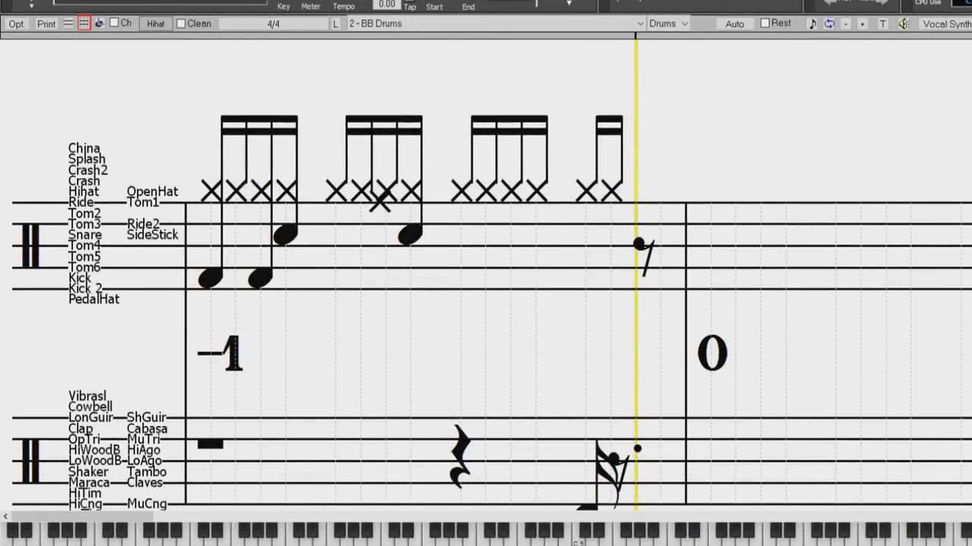
# - Insert a Closed Hihat drum note at the last beat group of the score
pyautogui.rightClick(638, 201)
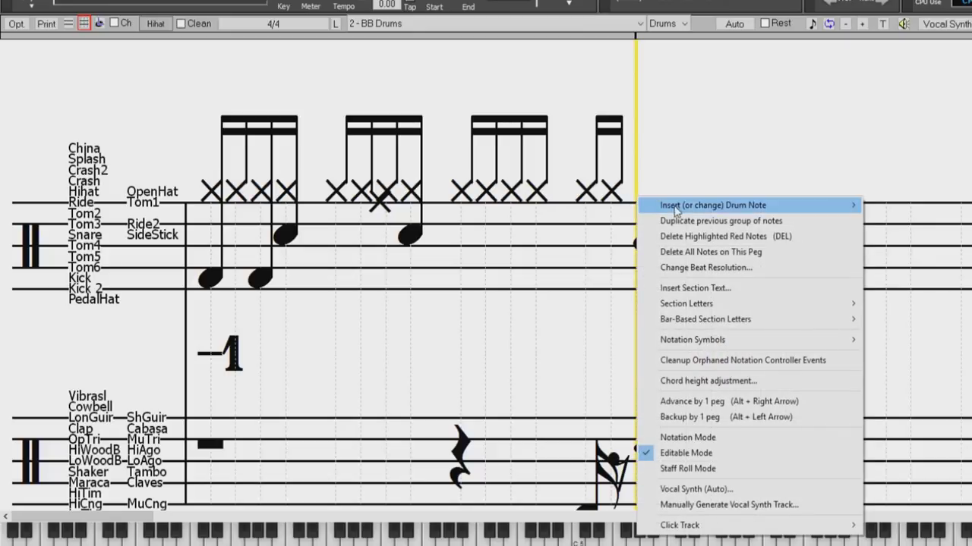
pyautogui.moveTo(714, 213)
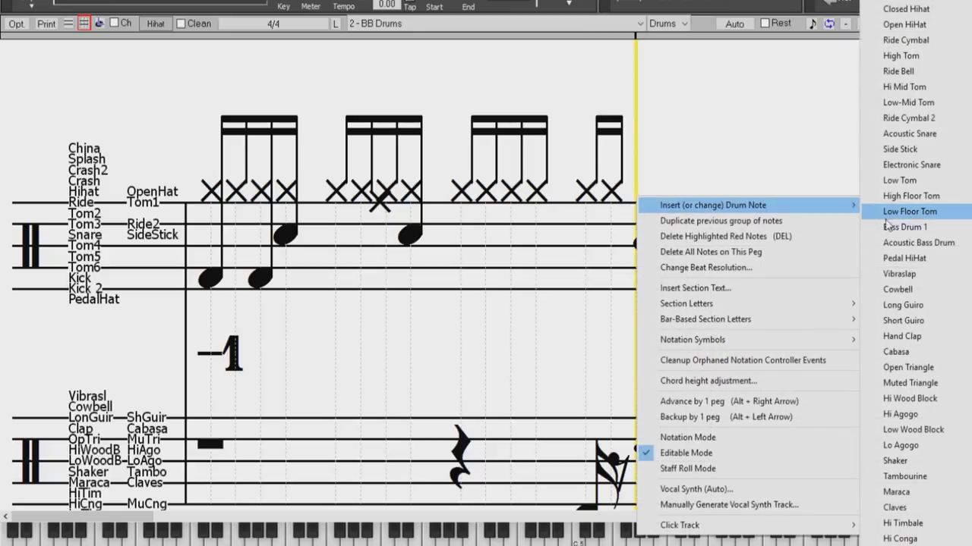
pyautogui.click(930, 11)
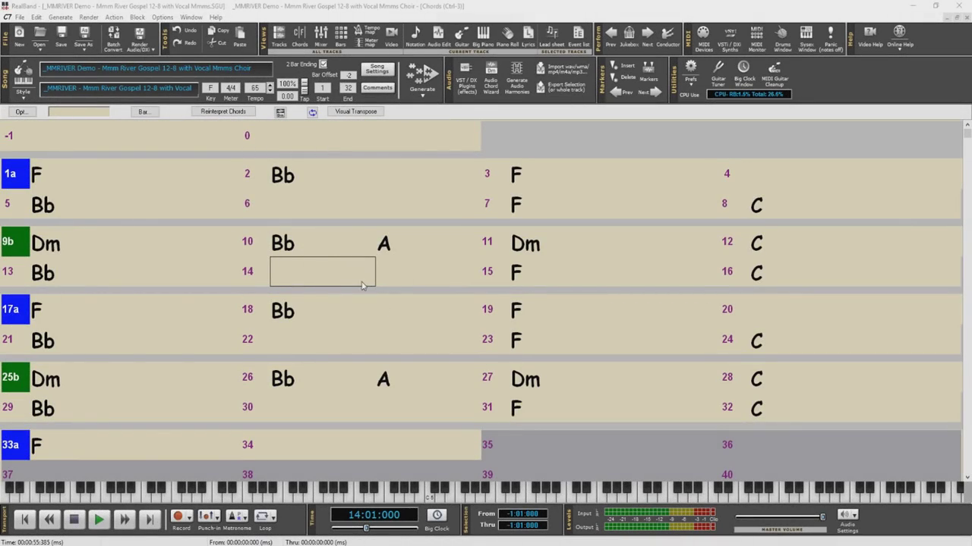
# - Bring up the editing options for the empty bar 14 chord cell
pyautogui.rightClick(362, 285)
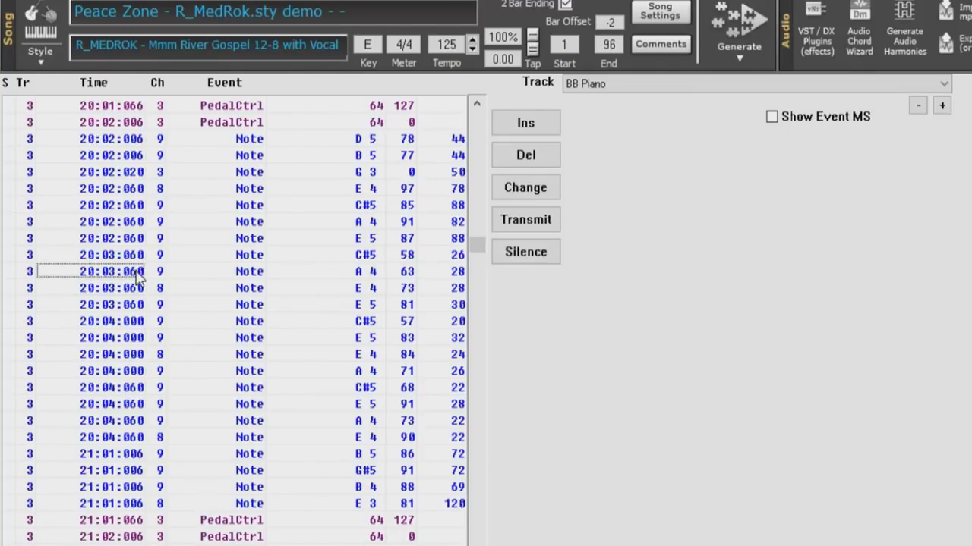
# - Edit the 20:03:060 Time cell of a note event in the Event List
pyautogui.click(136, 277)
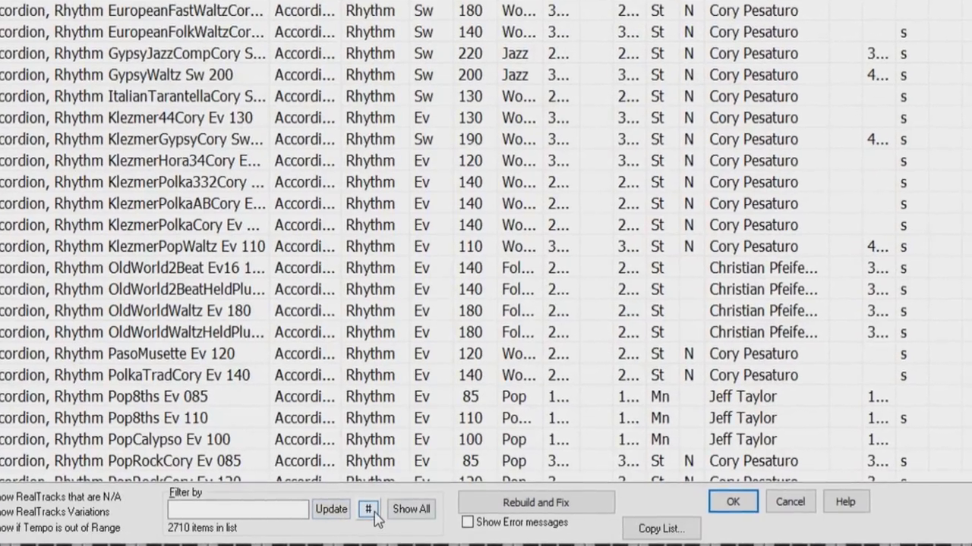
# - Show the RealTracks list's Filter by menu with its type, feel and time-signature filters
pyautogui.click(369, 510)
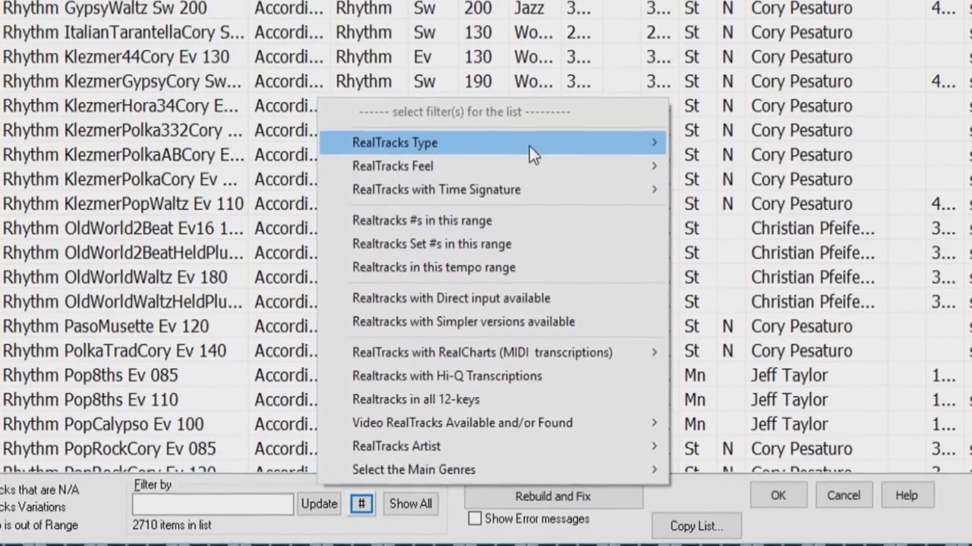
pyautogui.moveTo(525, 161)
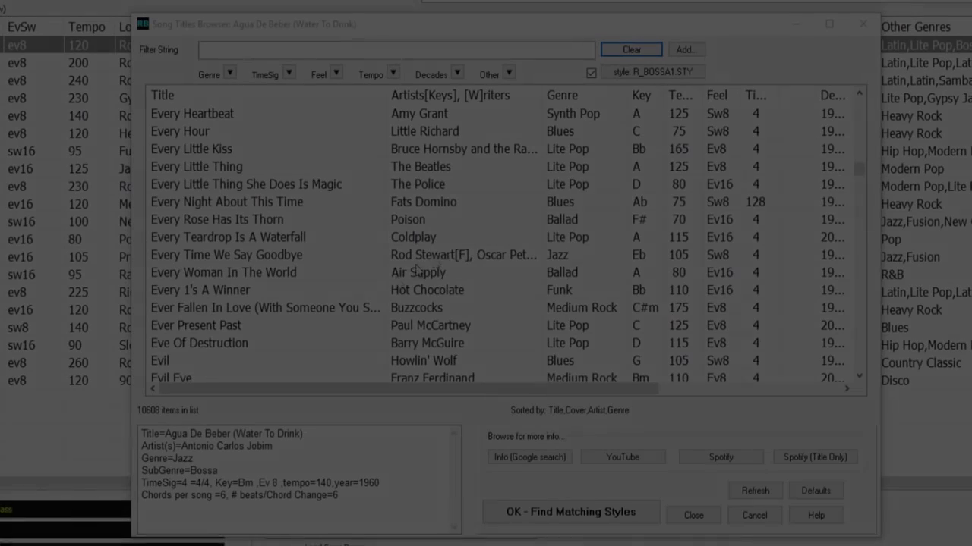
pyautogui.scroll(-6, 434, 208)
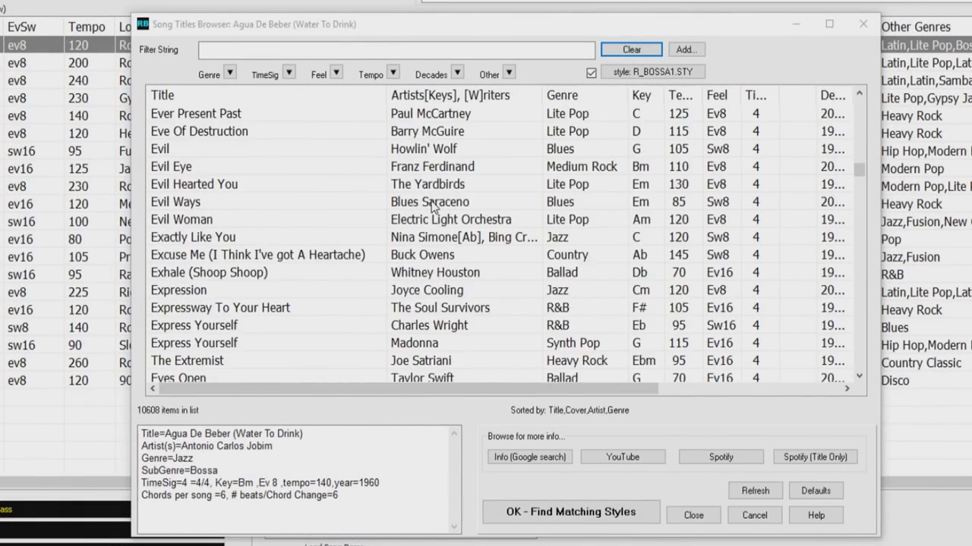
pyautogui.scroll(-1, 434, 207)
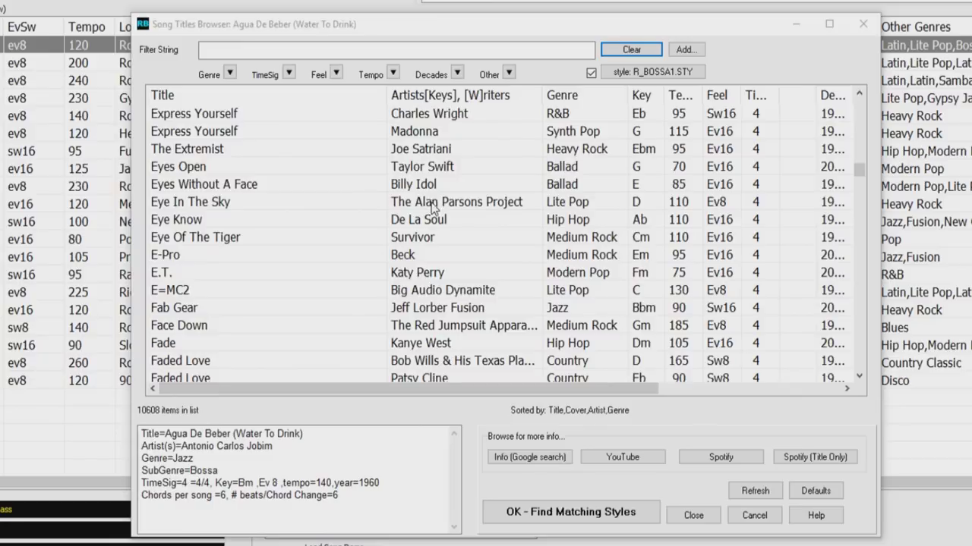
pyautogui.scroll(-7, 432, 208)
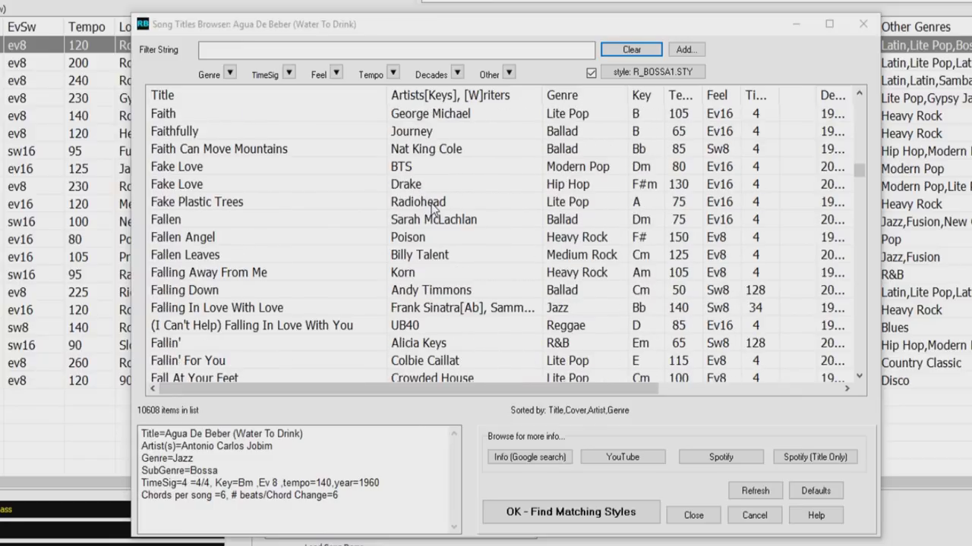
pyautogui.scroll(-6, 432, 211)
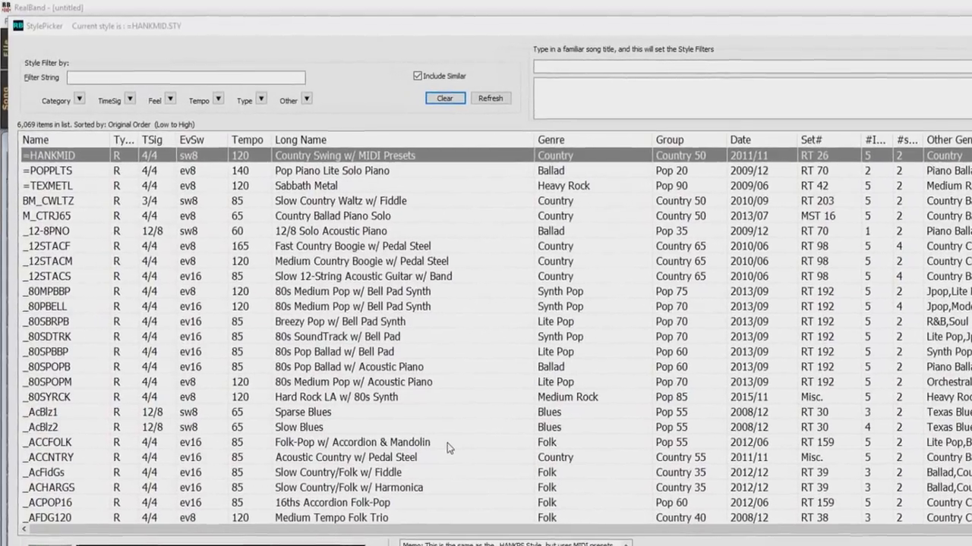
# - Show the StylePicker's Other filter options
pyautogui.click(312, 101)
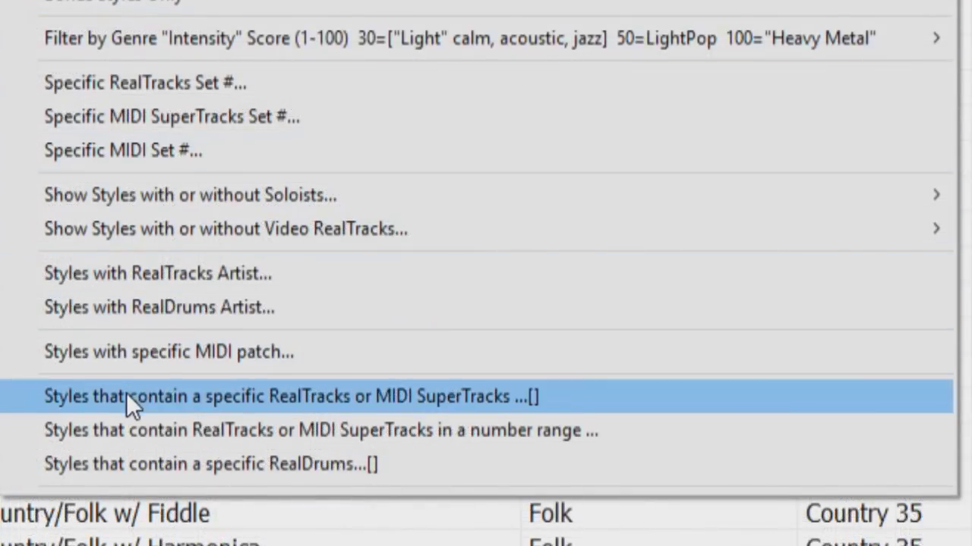
# - Filter styles to those containing RealTracks 362 Guitar, Acoustic, Strumming Ev 085
pyautogui.click(126, 392)
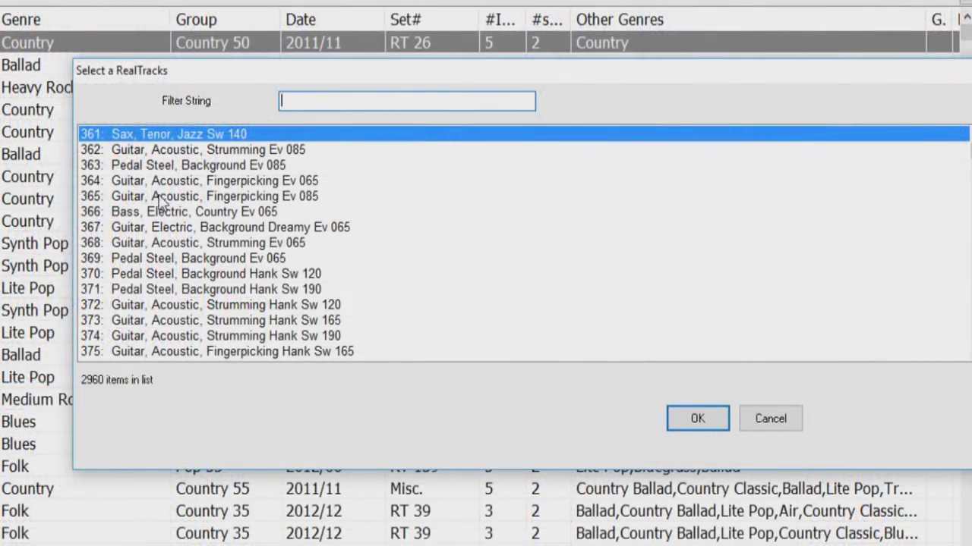
pyautogui.click(178, 151)
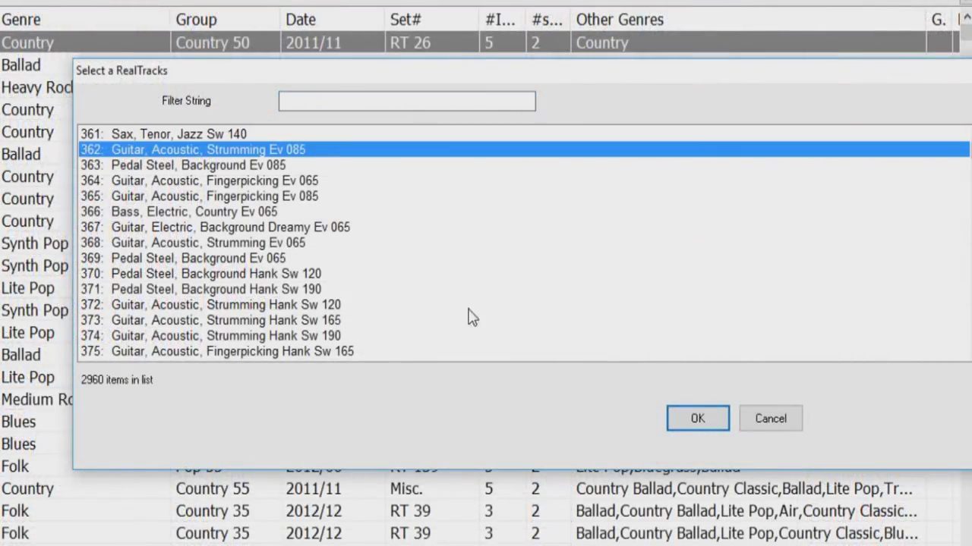
pyautogui.click(682, 421)
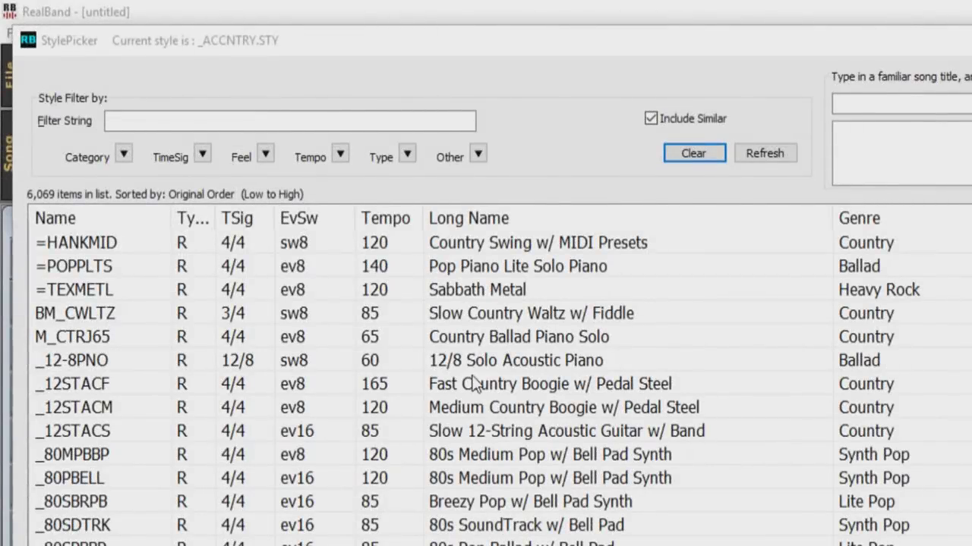
# - Choose Show Xtra Styles Set Only from the StylePicker's Other filter options
pyautogui.click(475, 154)
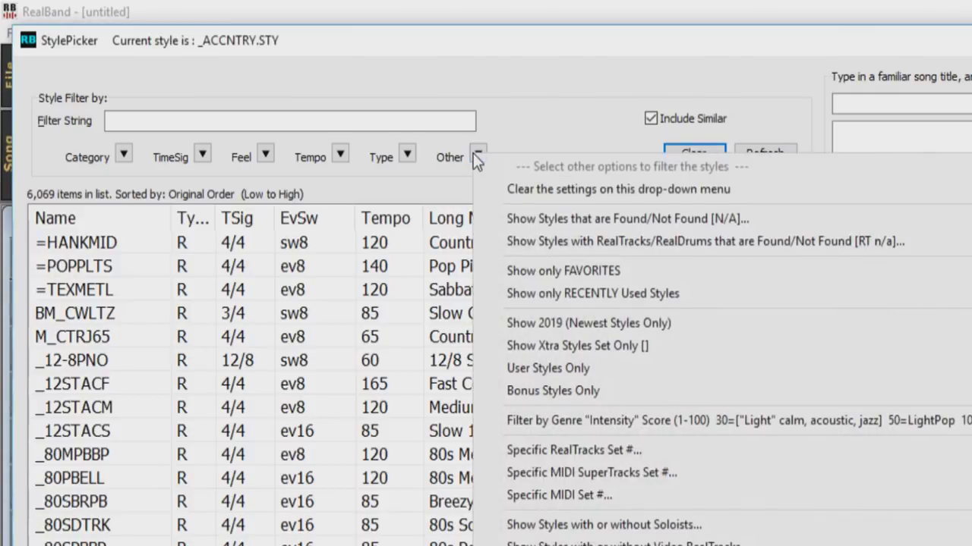
pyautogui.click(624, 344)
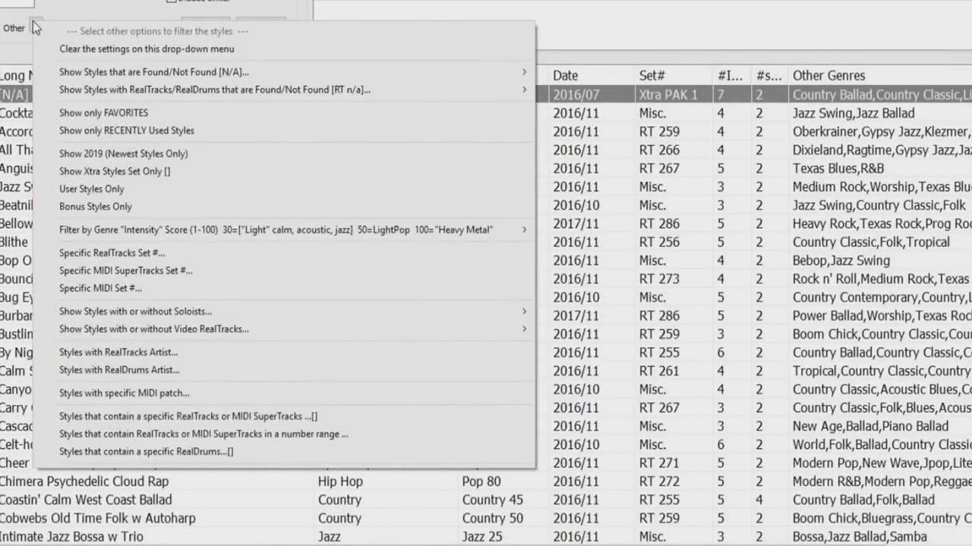
# - Show ALL styles including N/A ones, then clear the StylePicker filters
pyautogui.moveTo(64, 74)
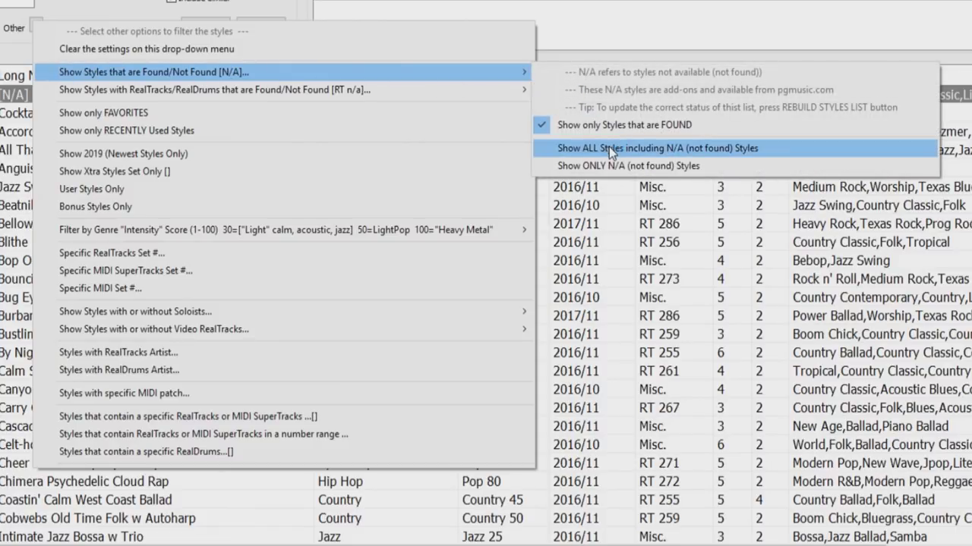
pyautogui.click(651, 151)
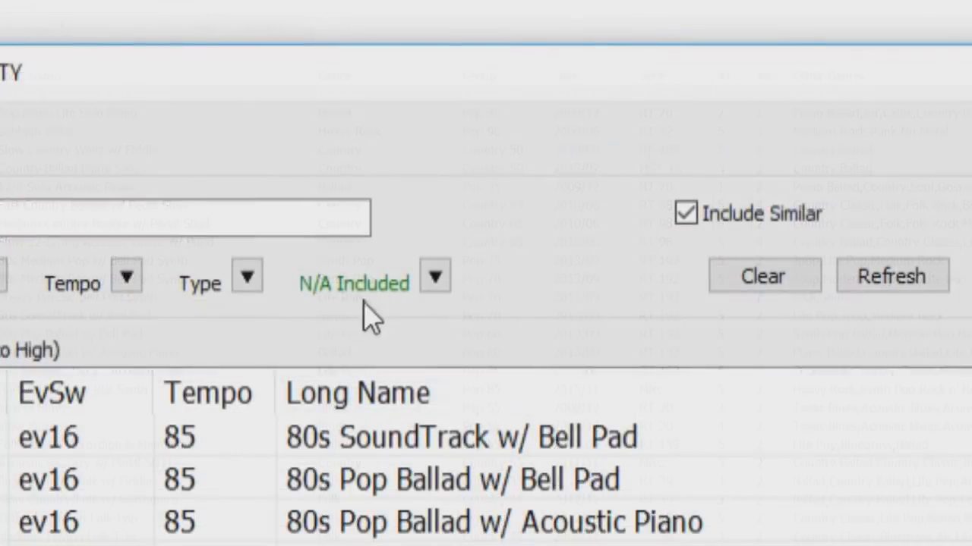
pyautogui.click(789, 295)
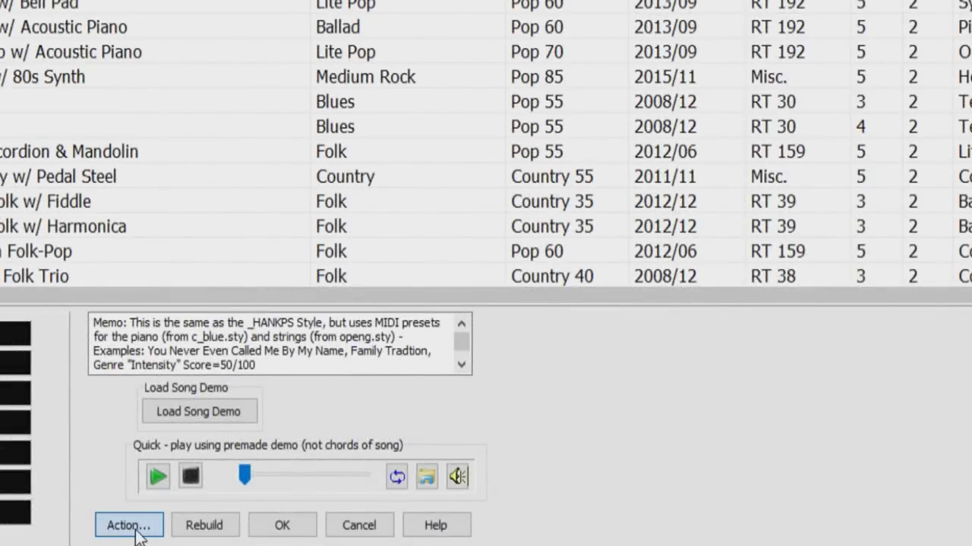
# - In StylePicker options, enable 'Default display should include all styles', available and N/A
pyautogui.click(129, 525)
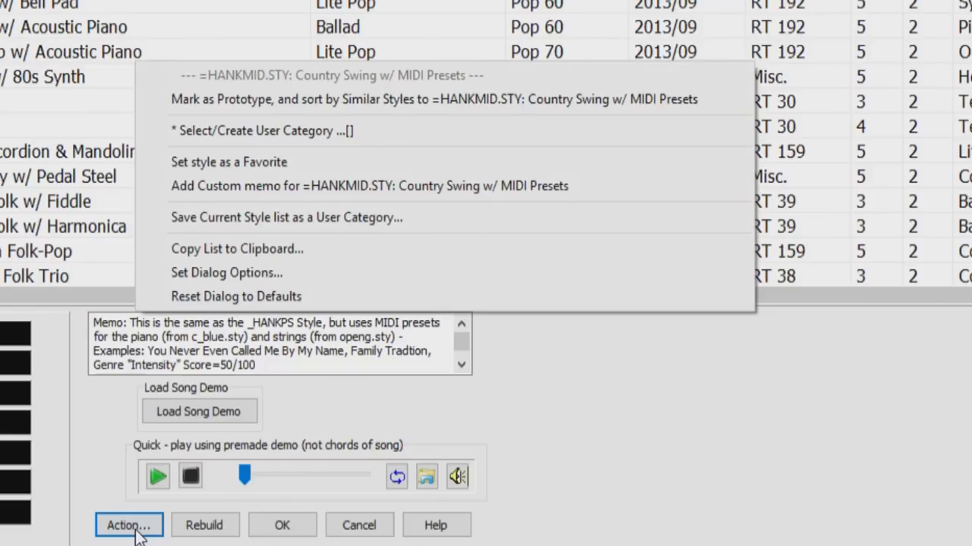
pyautogui.click(227, 272)
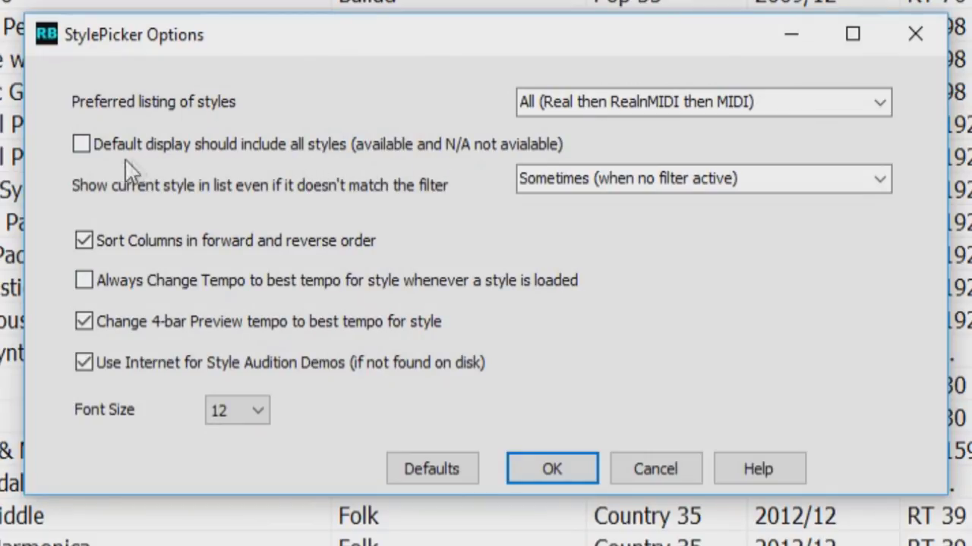
pyautogui.click(81, 144)
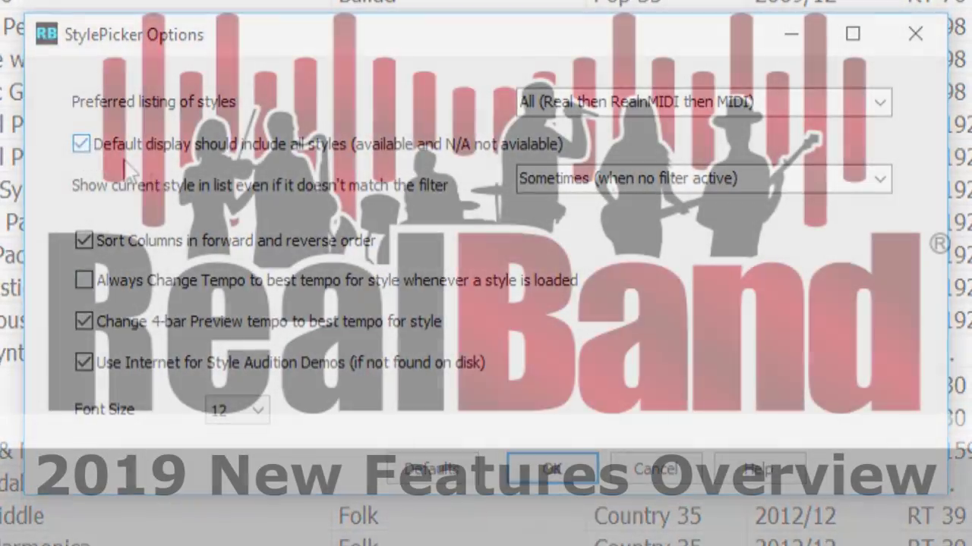